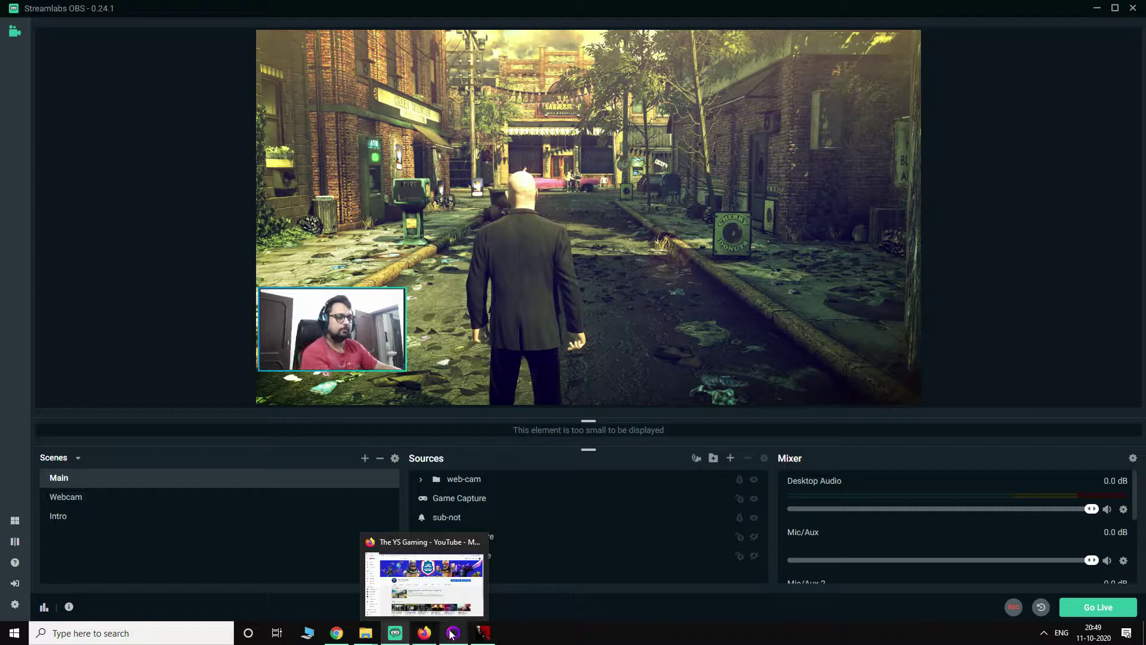
Step: In Firefox, use YouTube's Create menu and Go live to open Studio's live streaming dashboard
click(419, 635)
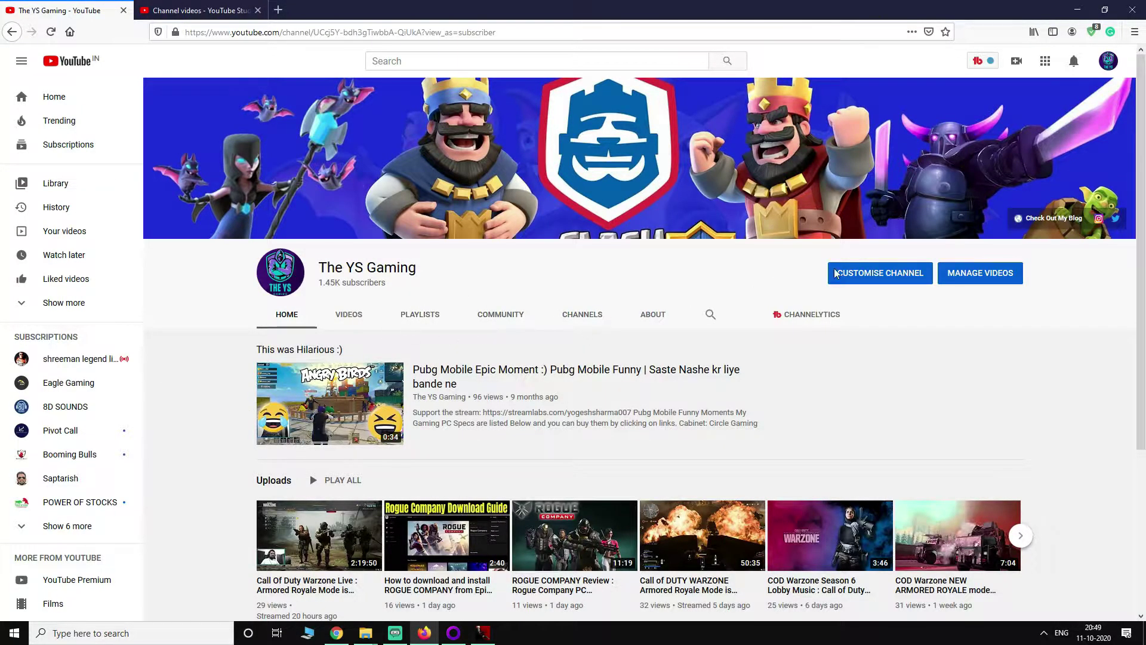
mouse_move(979, 146)
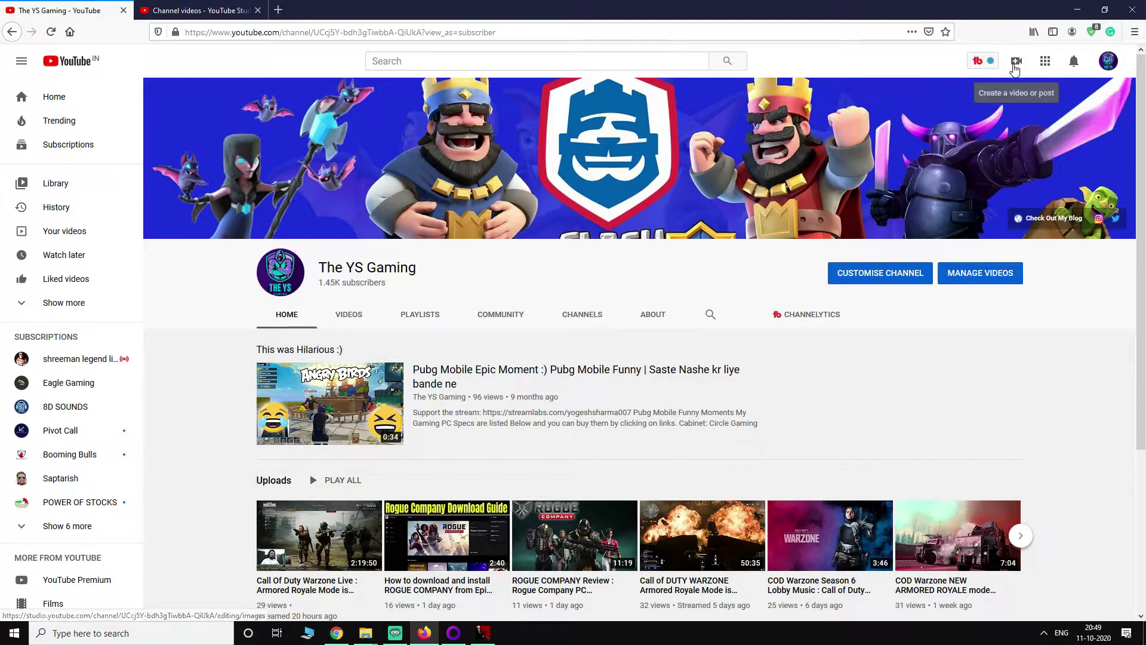
click(1015, 66)
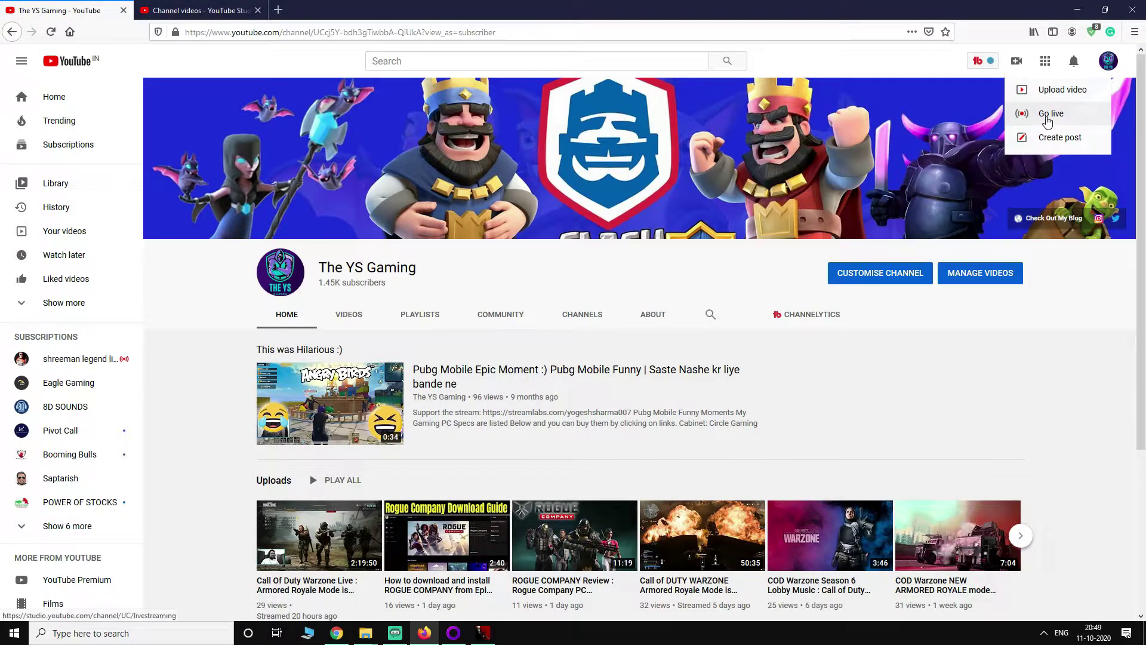
click(1048, 119)
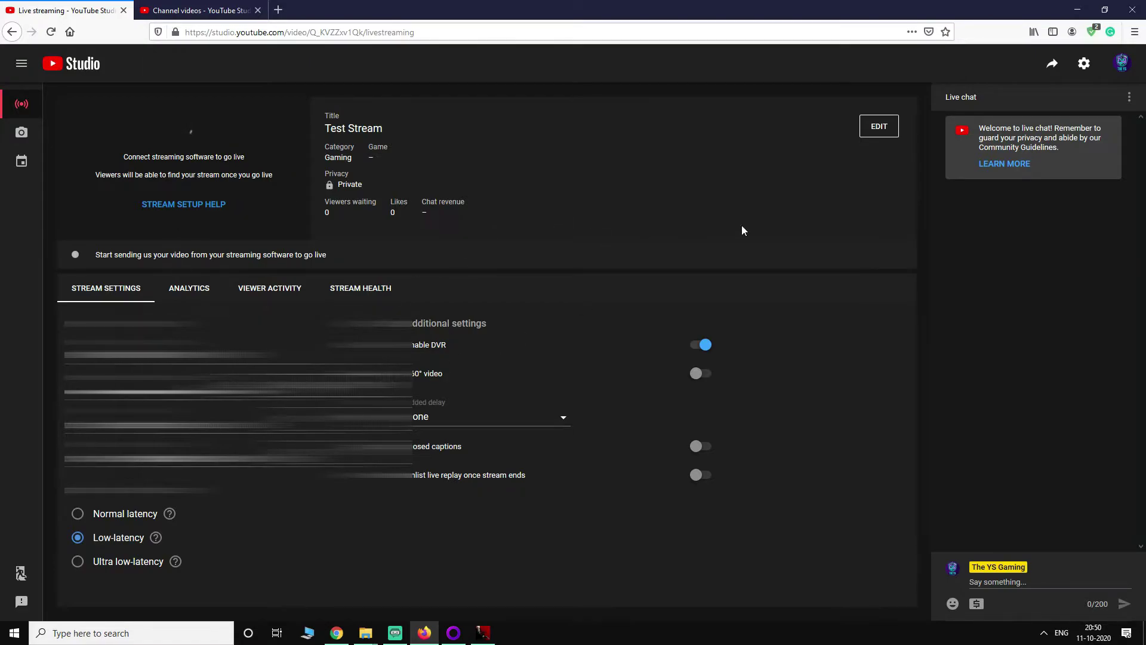
Step: Set Test Stream's thumbnail to the Warzone image from the Desktop and save the details
click(886, 130)
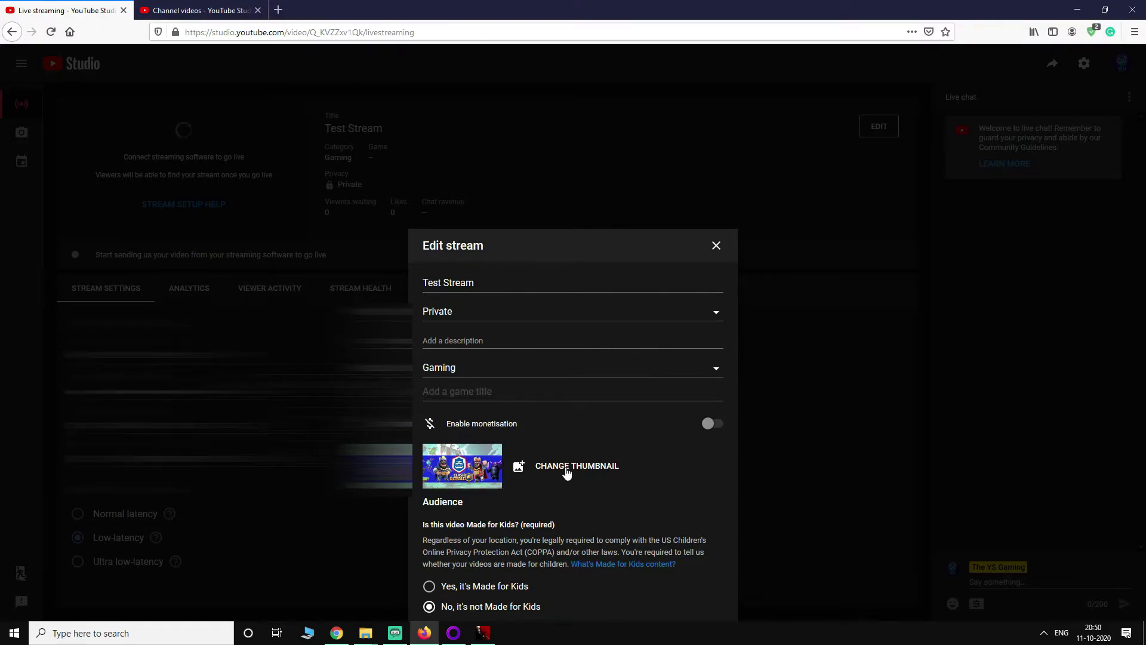
click(544, 471)
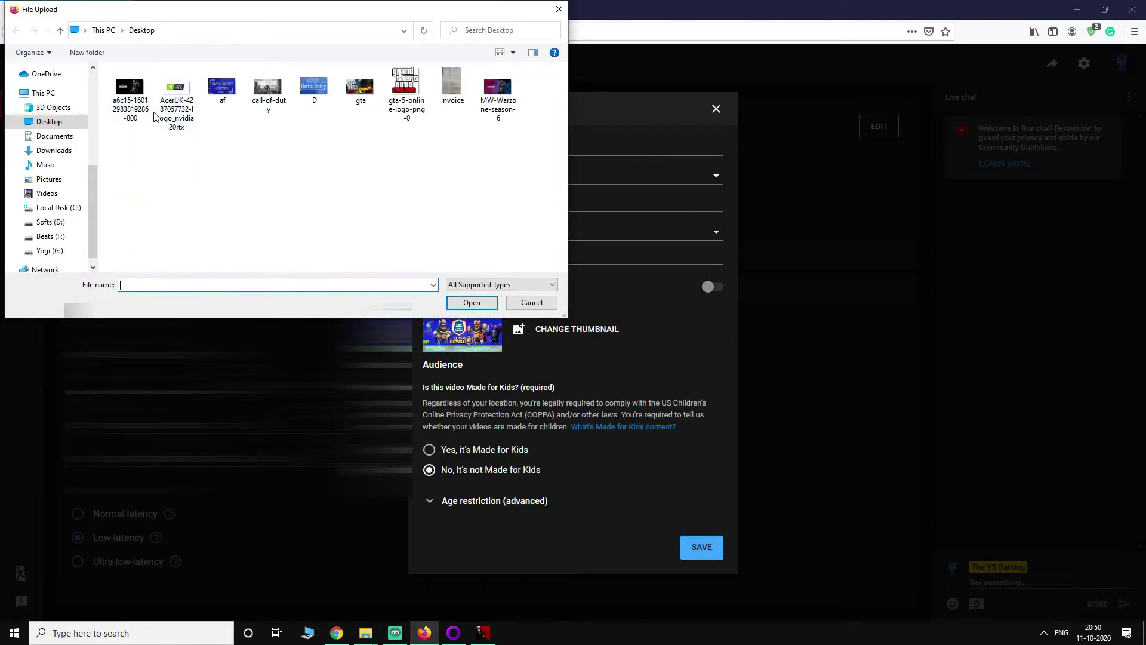
click(134, 98)
click(495, 305)
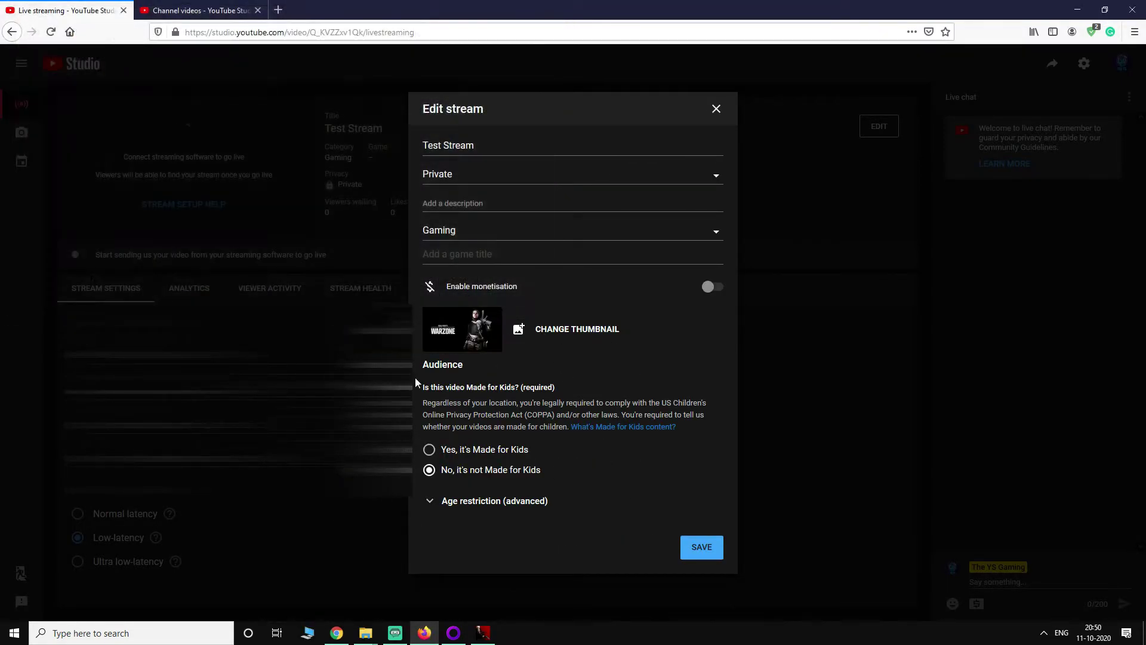
click(706, 547)
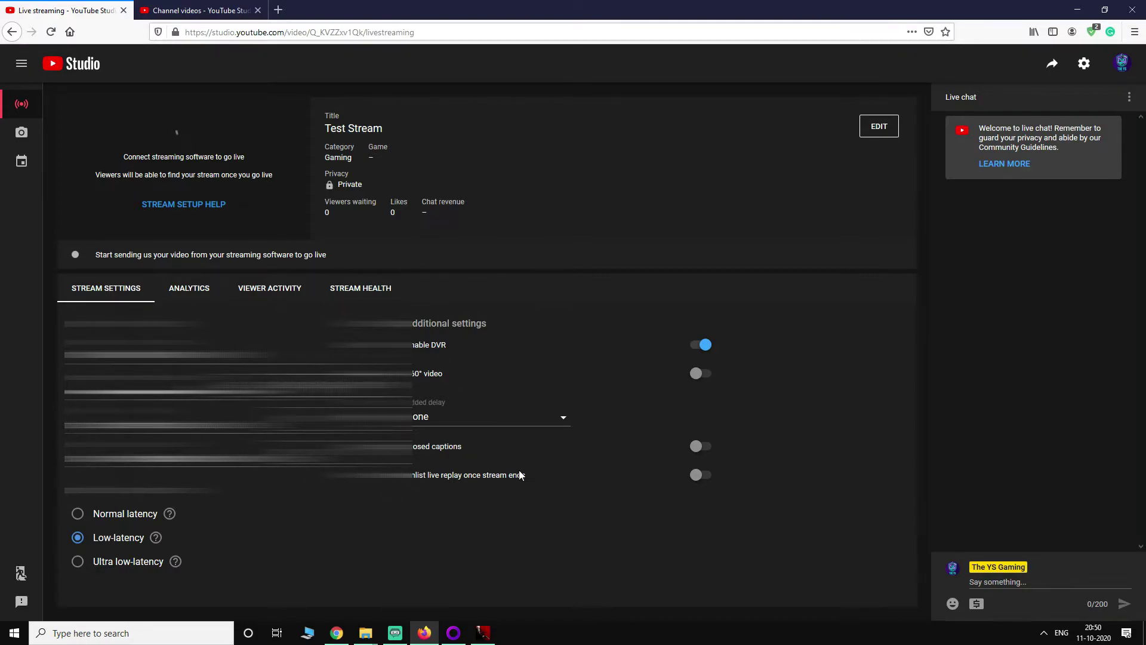
Step: Return to Streamlabs OBS and sign in with a Google/YouTube account through the sidebar Login icon
click(395, 632)
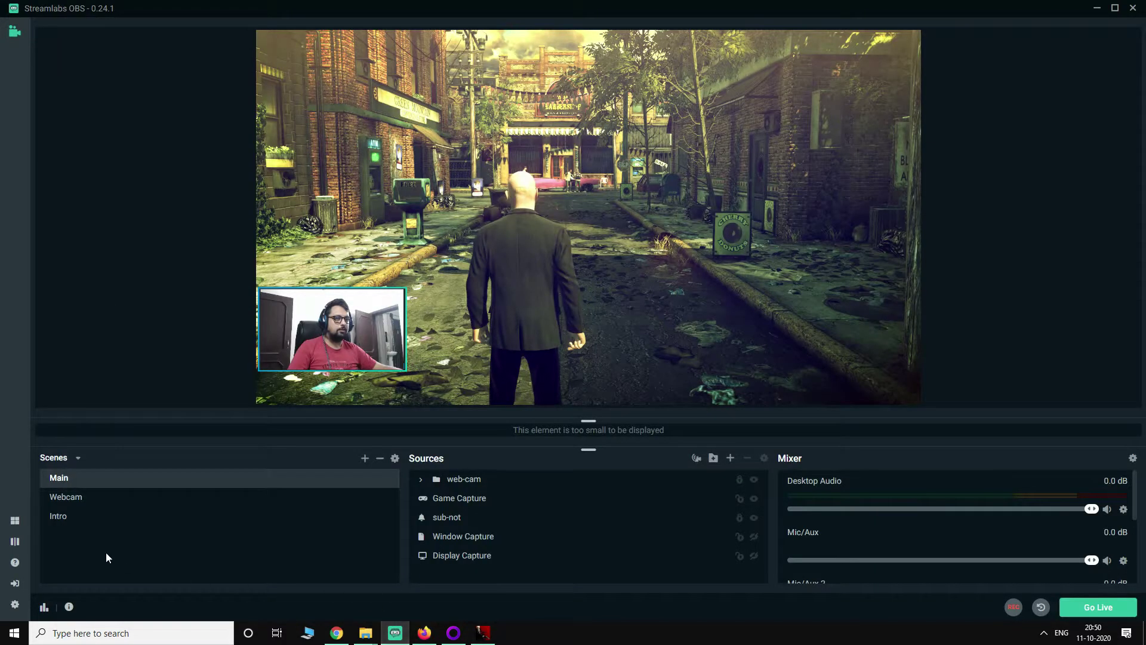
click(15, 586)
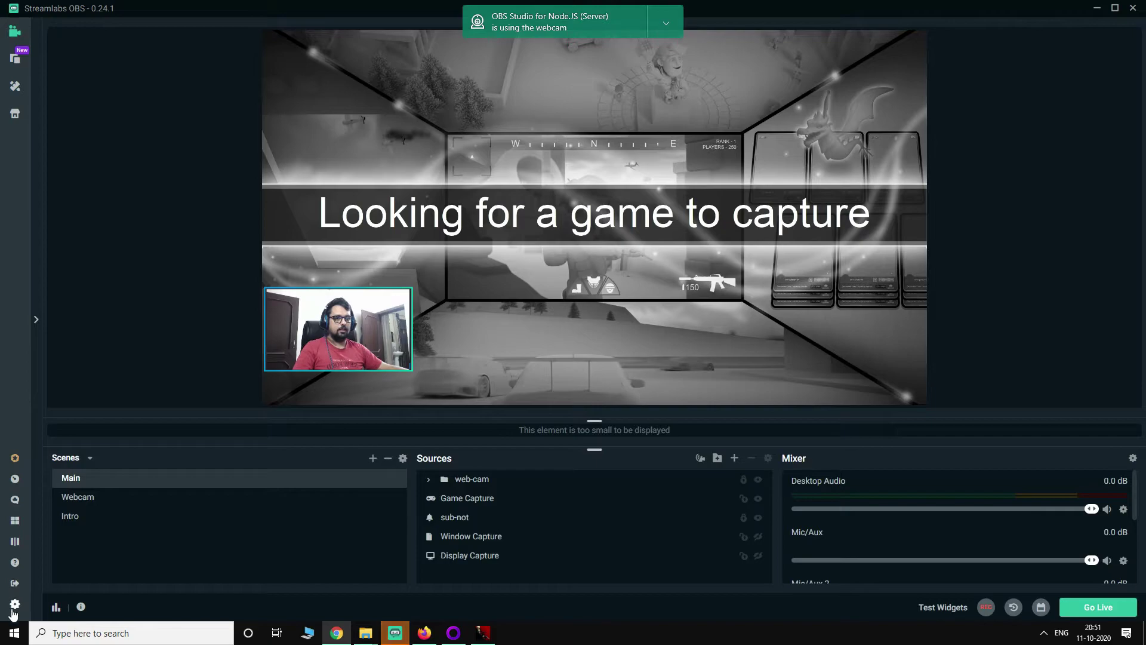
click(14, 608)
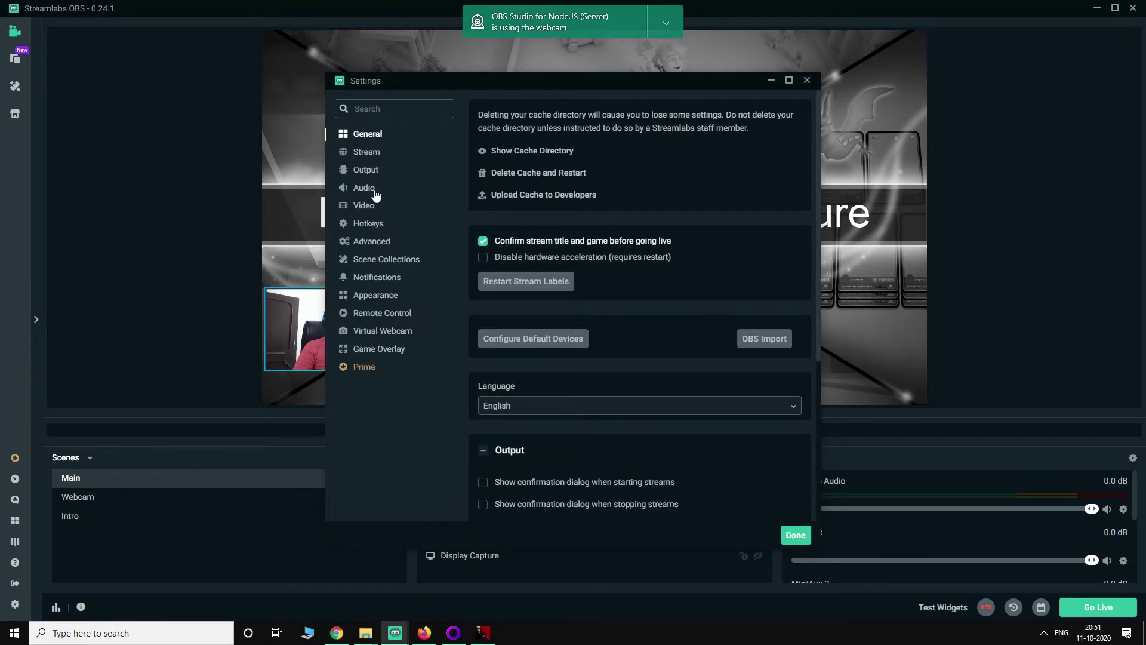
click(375, 155)
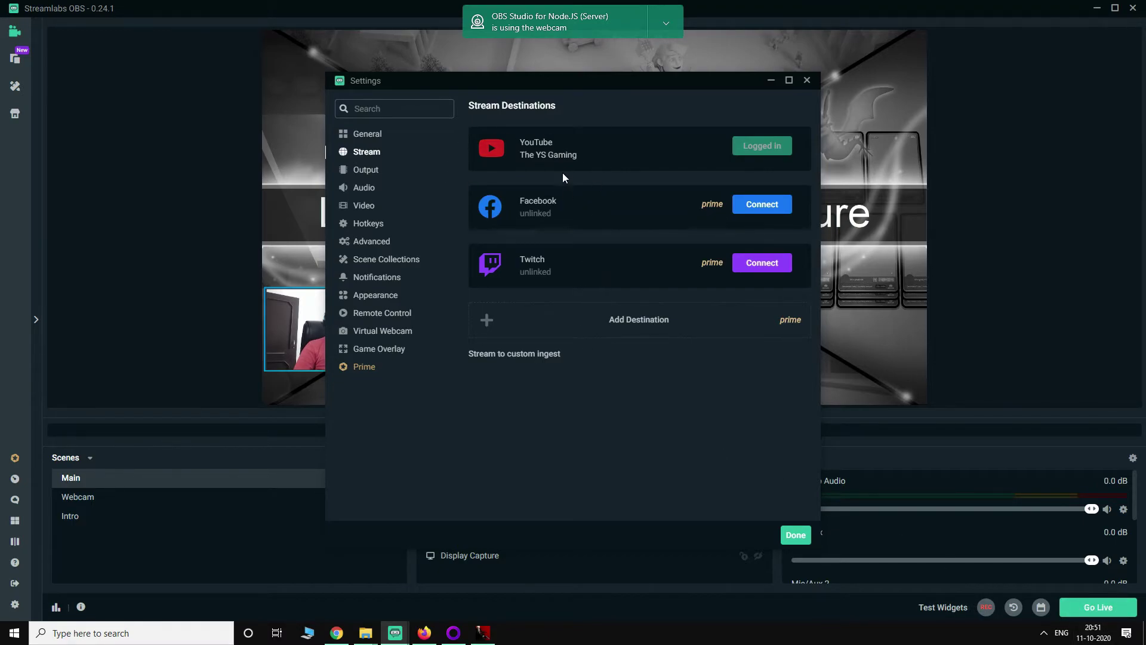
click(796, 535)
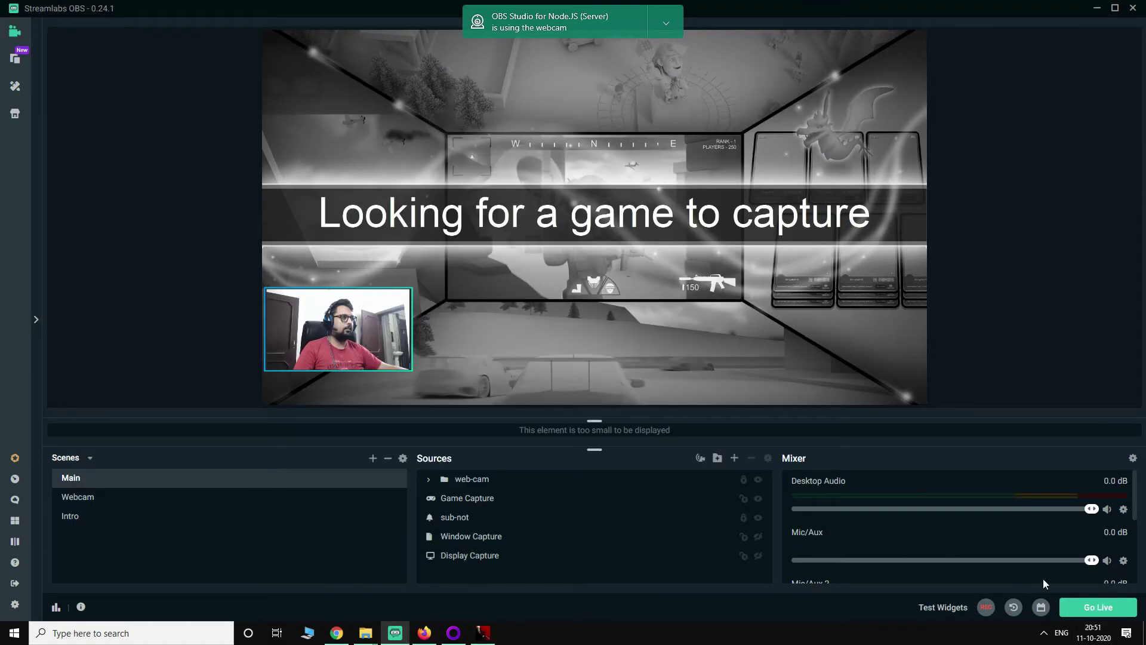
click(1098, 618)
click(740, 155)
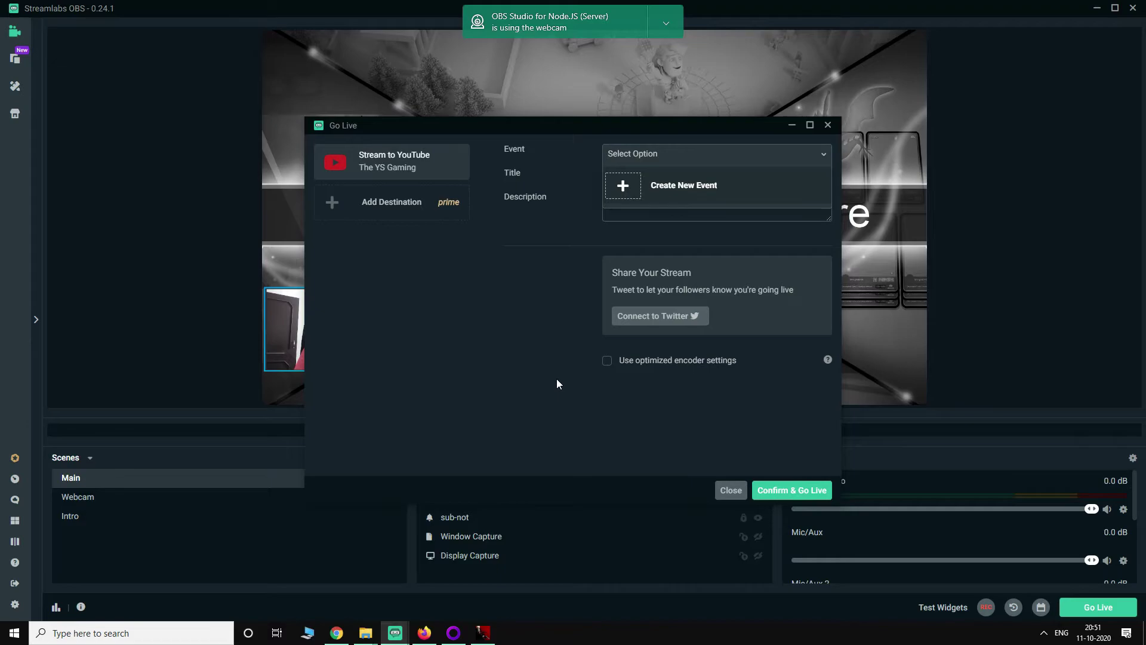
click(424, 632)
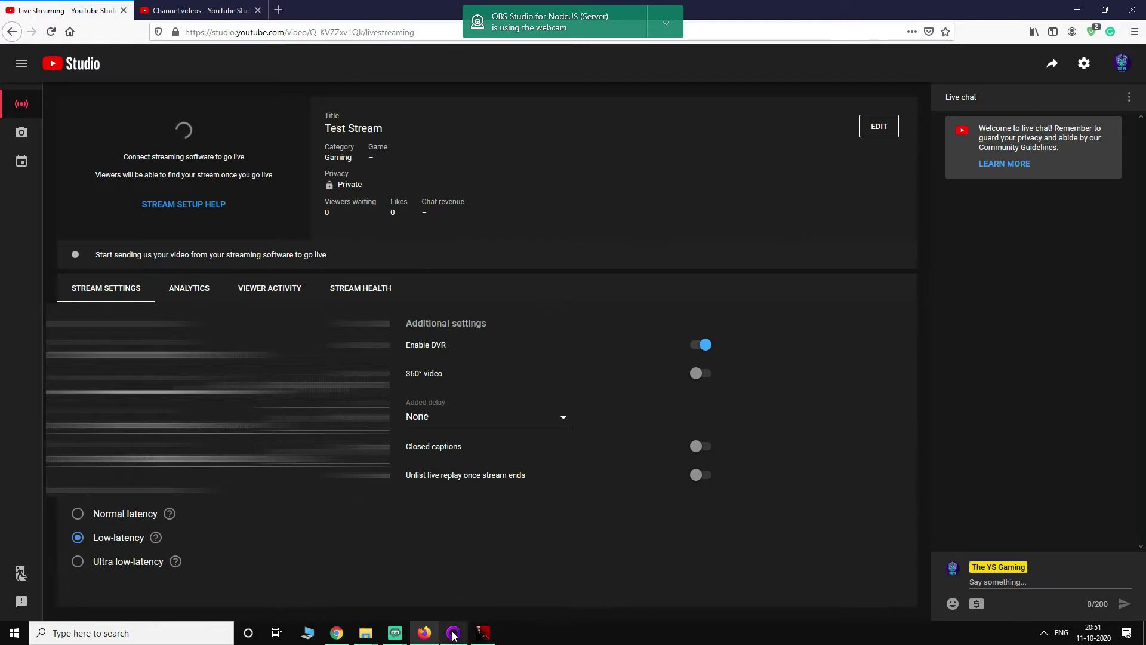
mouse_move(405, 634)
click(486, 549)
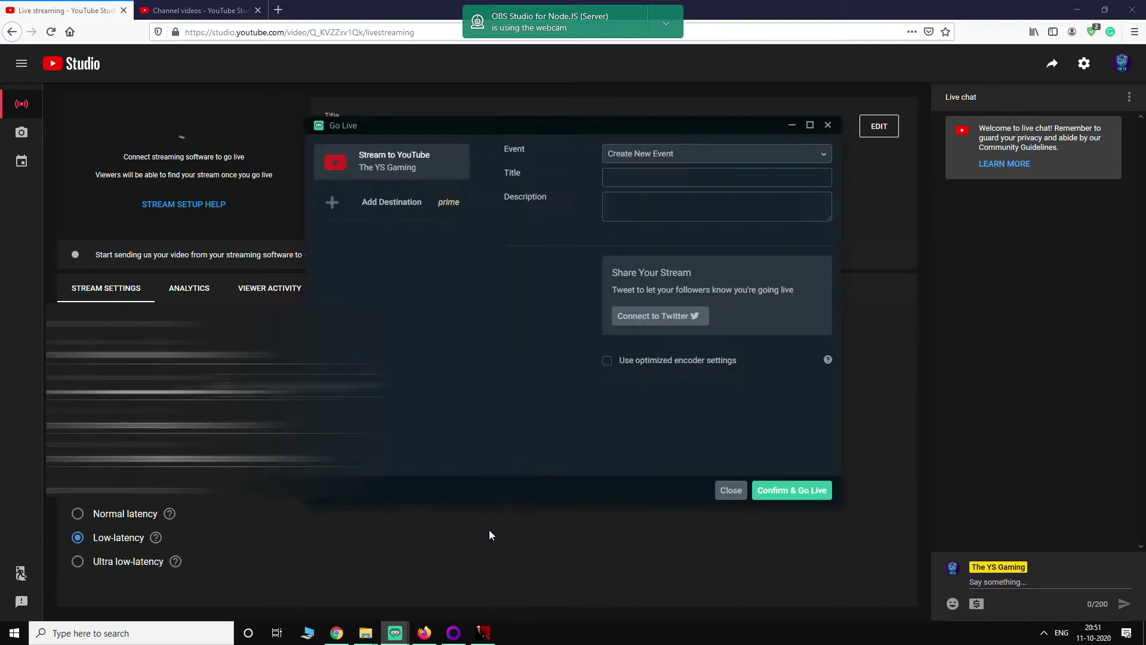
Step: Skip the go-live options and open Stream settings with custom ingest, trying a custom server type
click(828, 125)
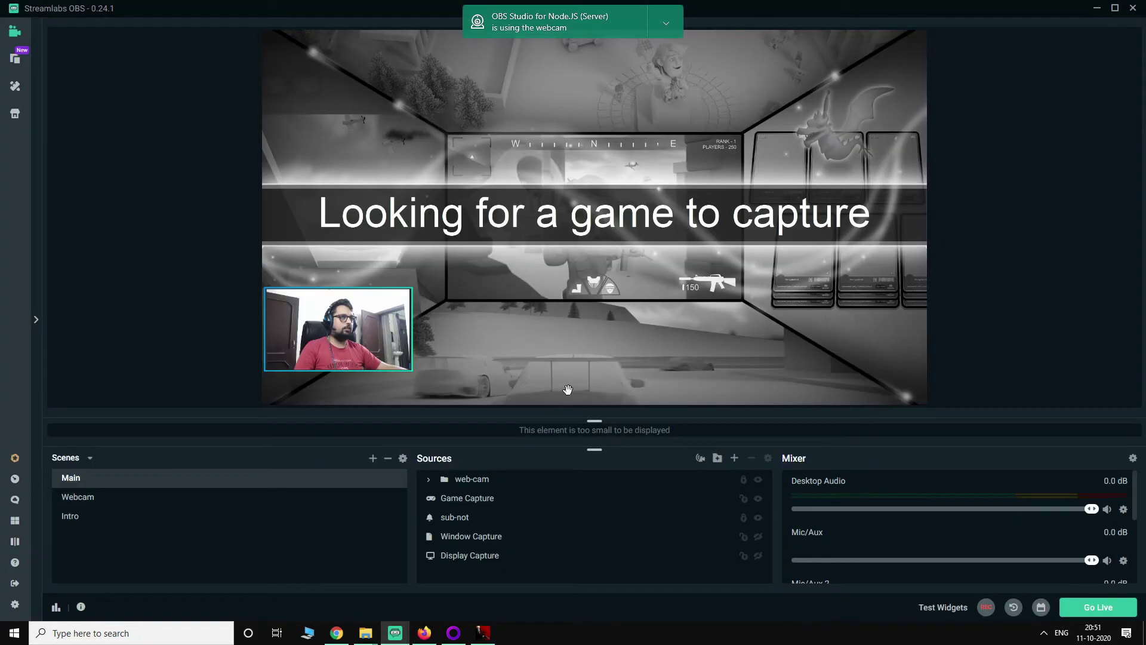
click(15, 604)
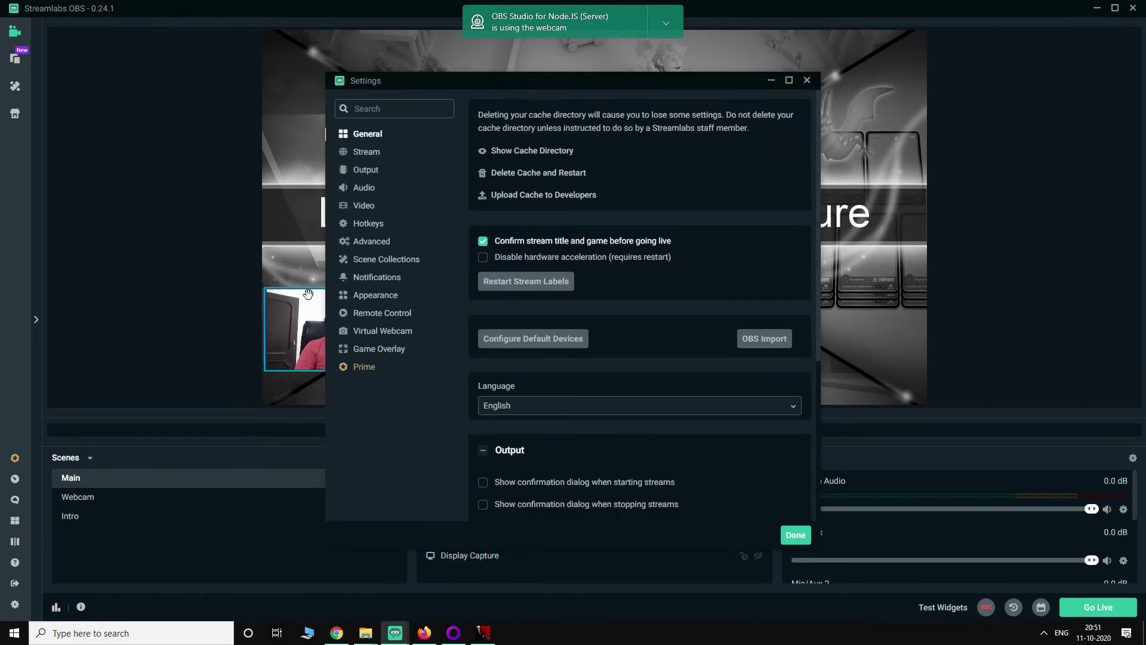
click(365, 154)
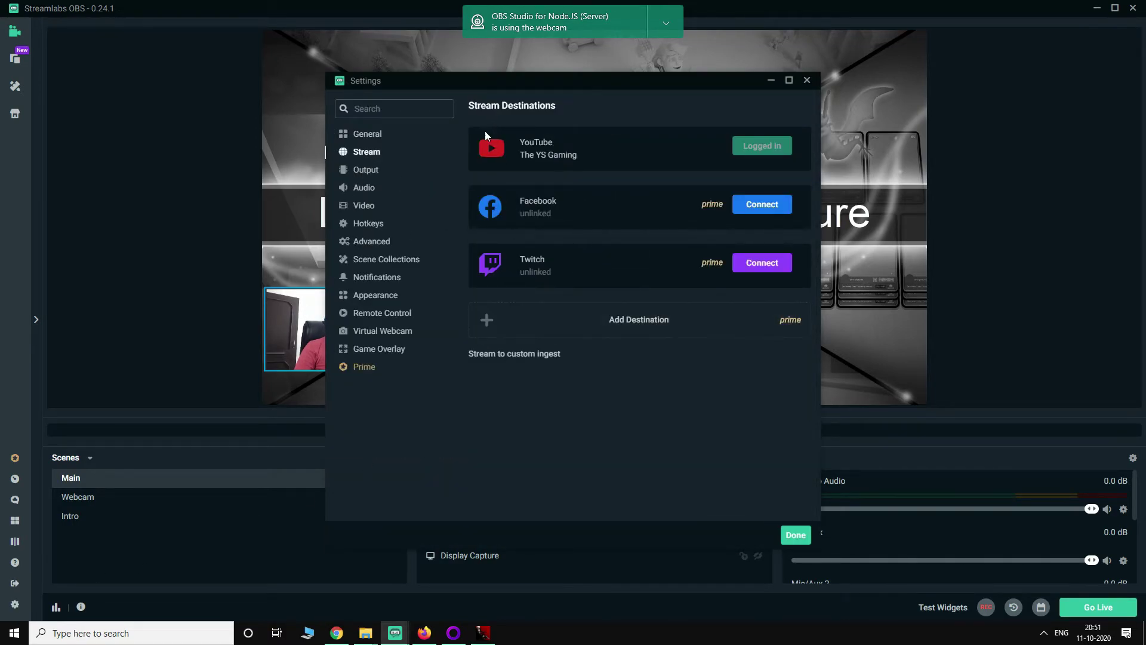
click(530, 357)
click(564, 222)
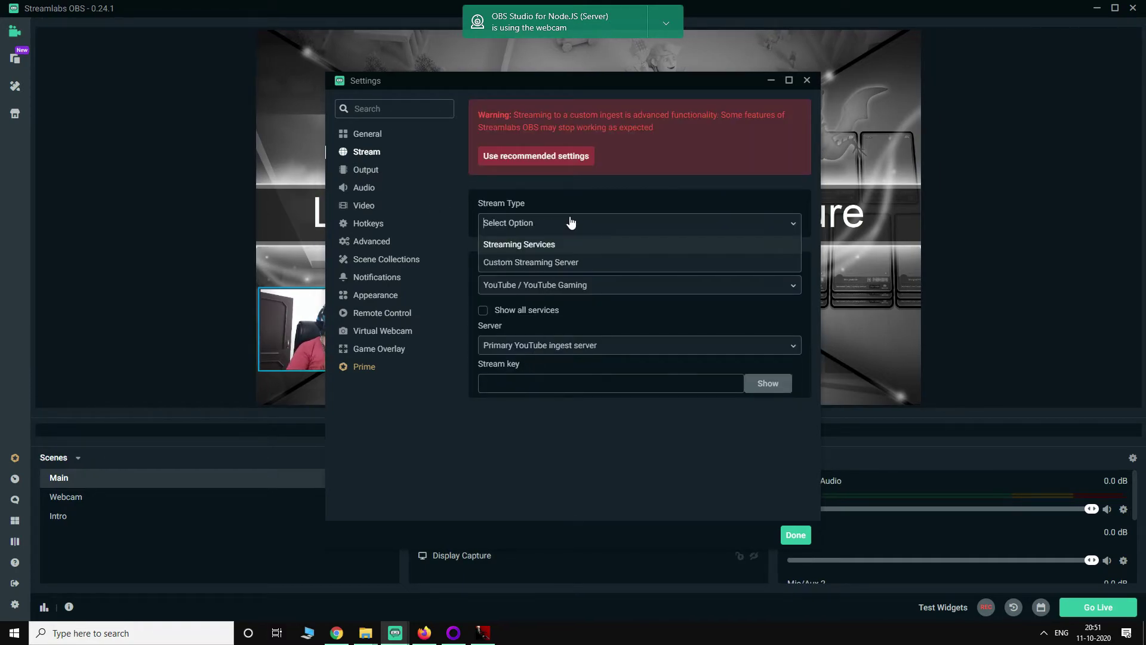
click(570, 267)
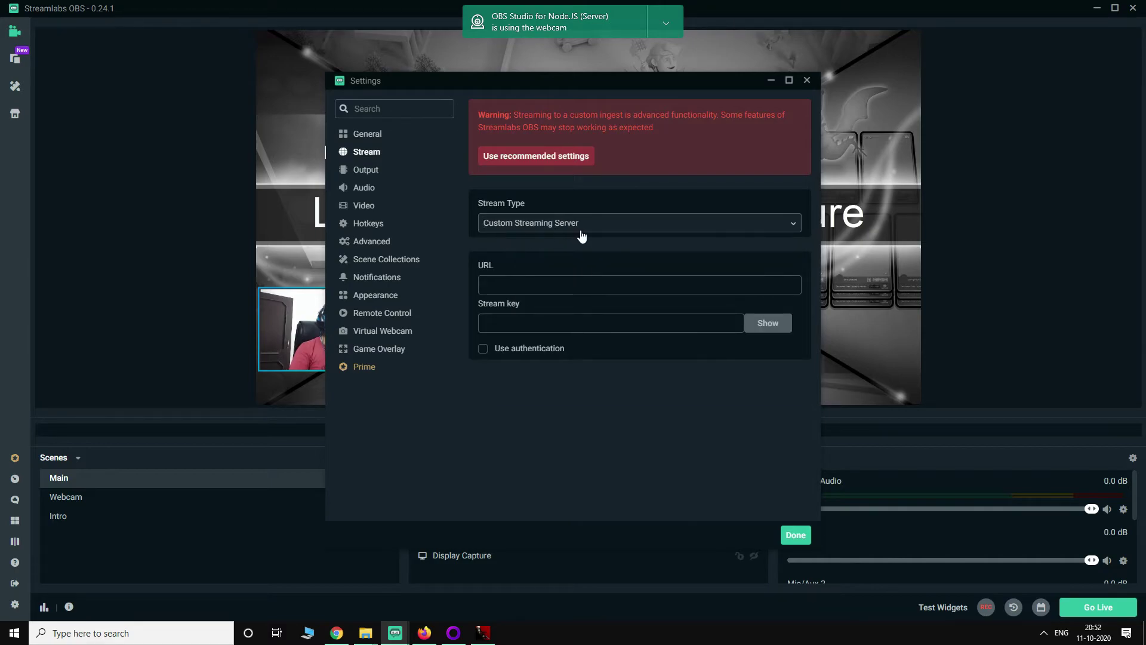
Step: Set Stream Type to Streaming Services and Service to YouTube / YouTube Gaming
click(424, 633)
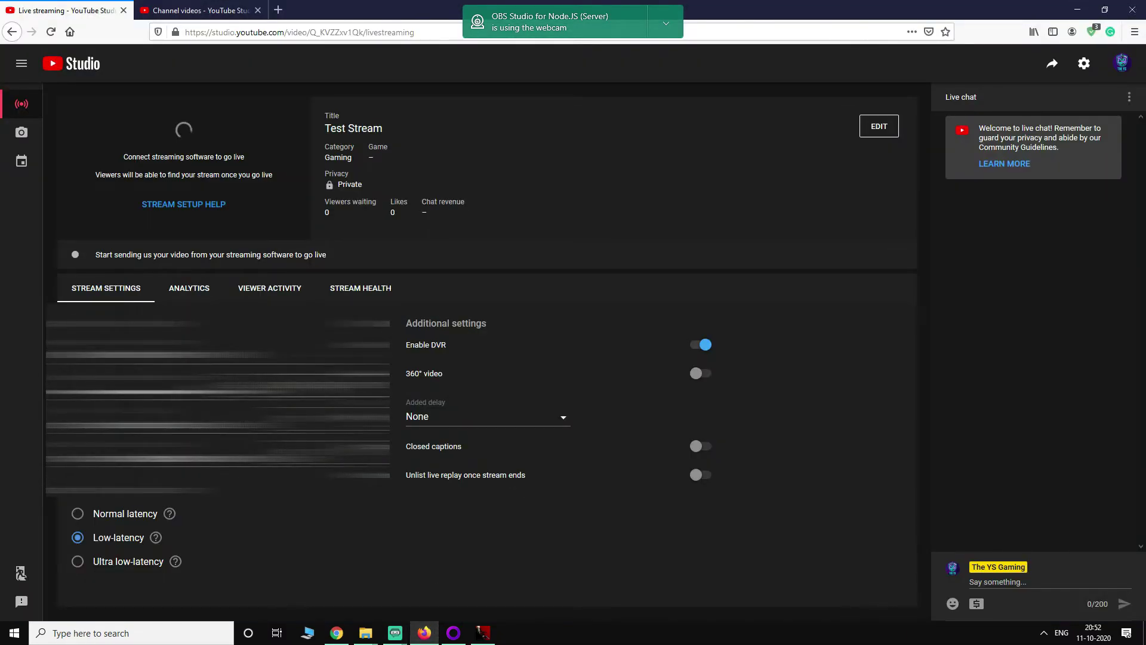
mouse_move(395, 632)
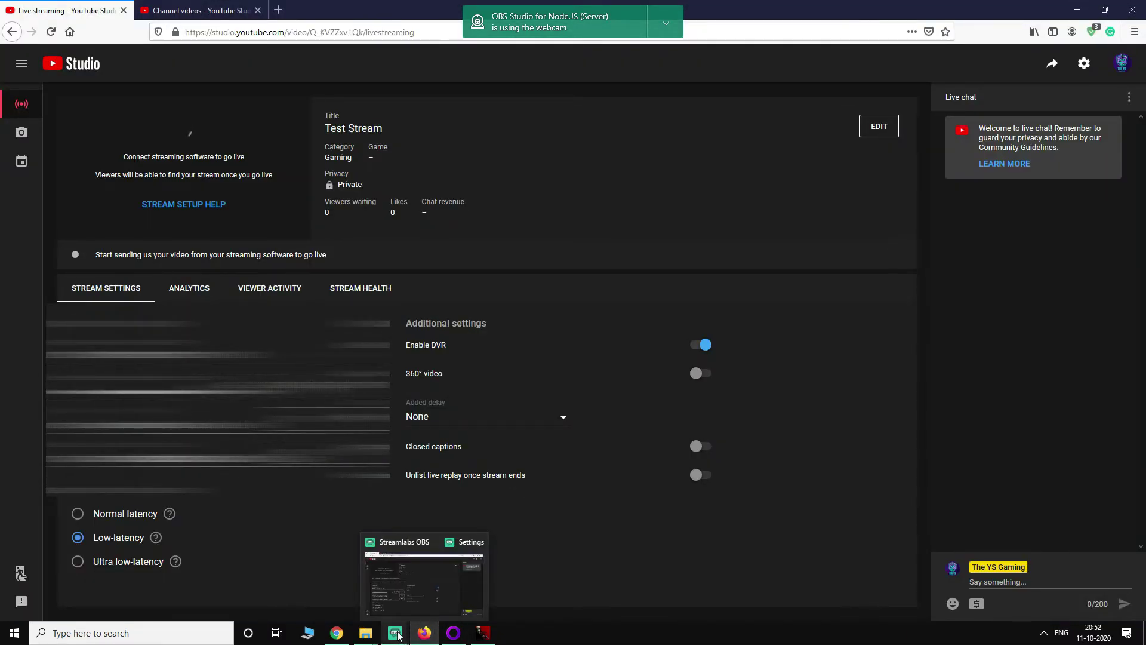
click(462, 576)
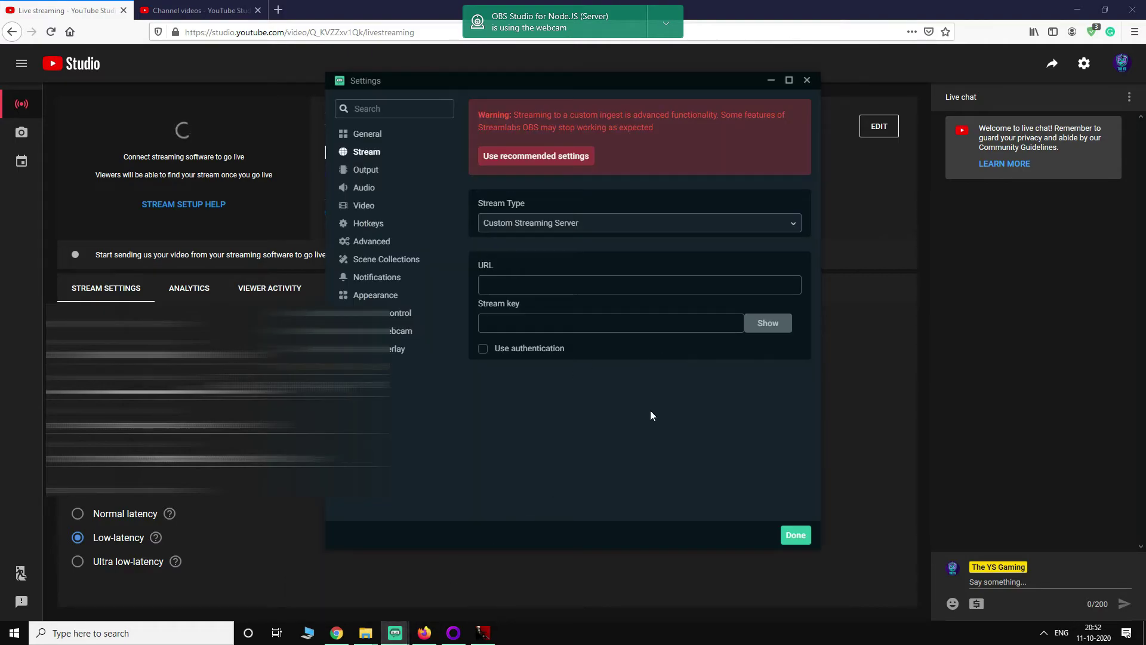
click(588, 222)
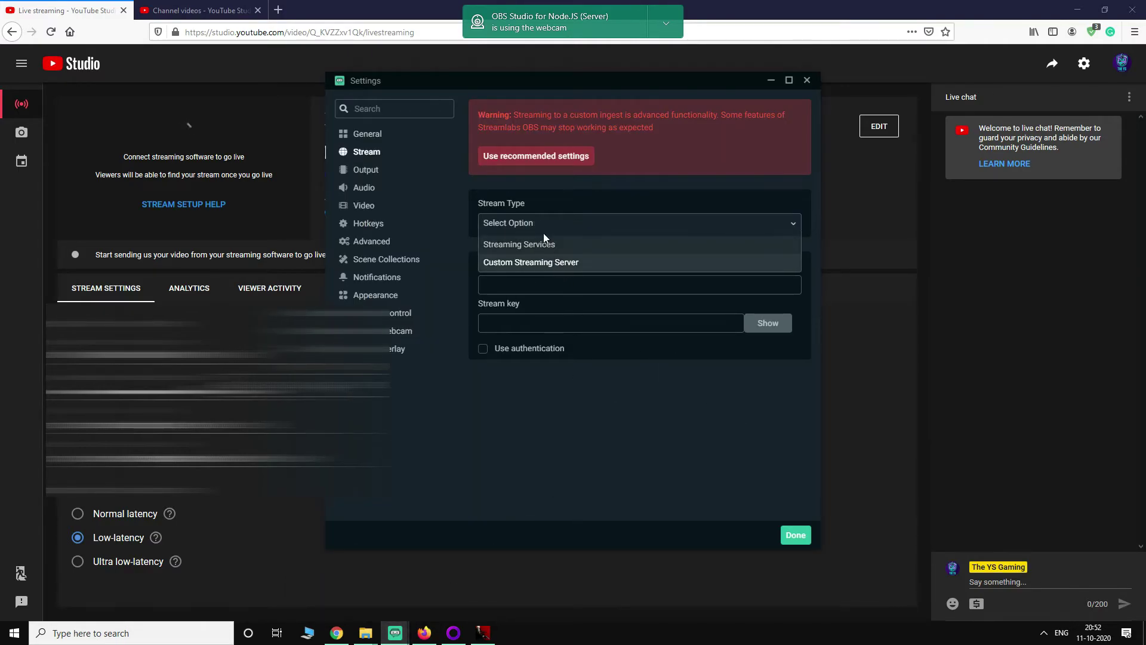
click(542, 251)
click(550, 288)
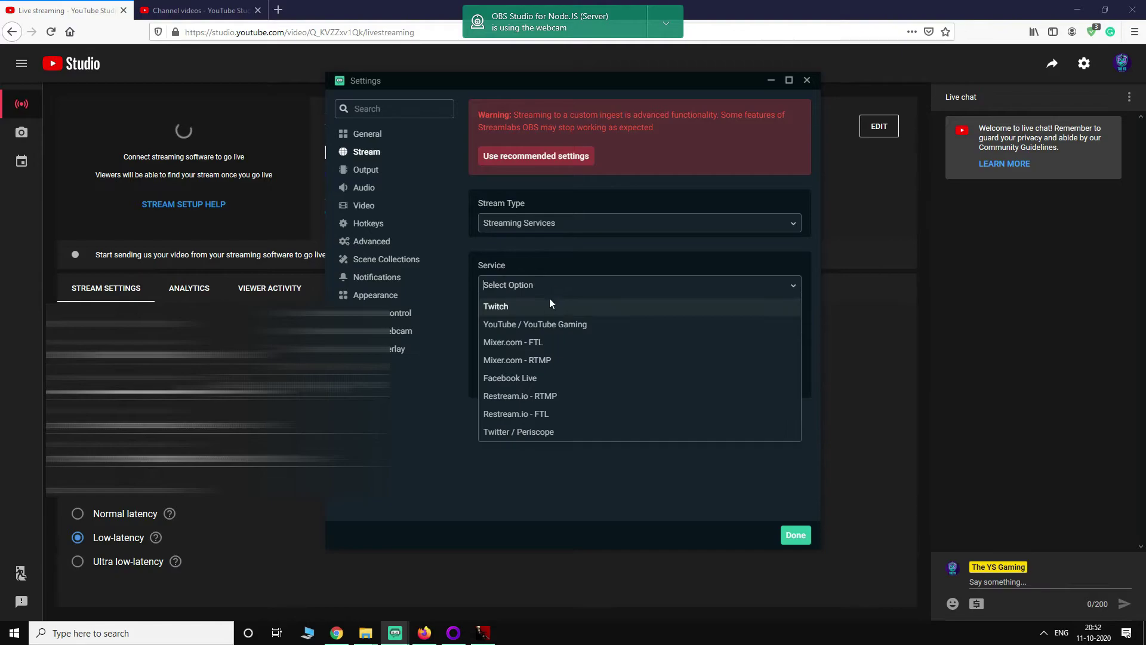
click(549, 325)
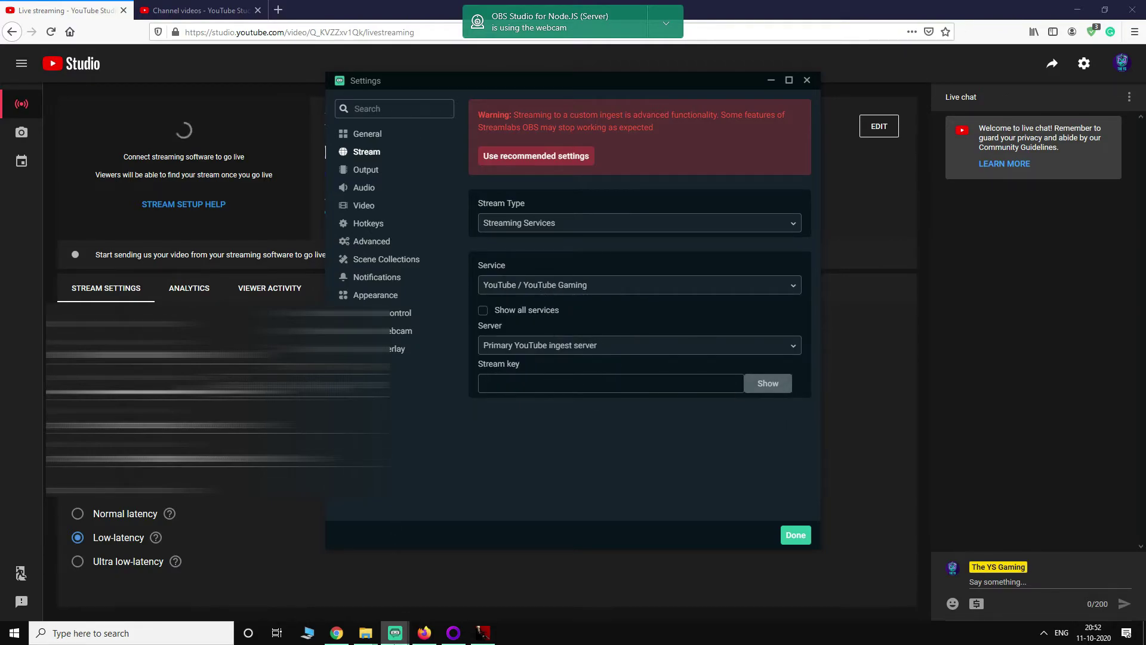
Step: Copy the stream key from YouTube Studio and paste it into the Stream key field
click(424, 633)
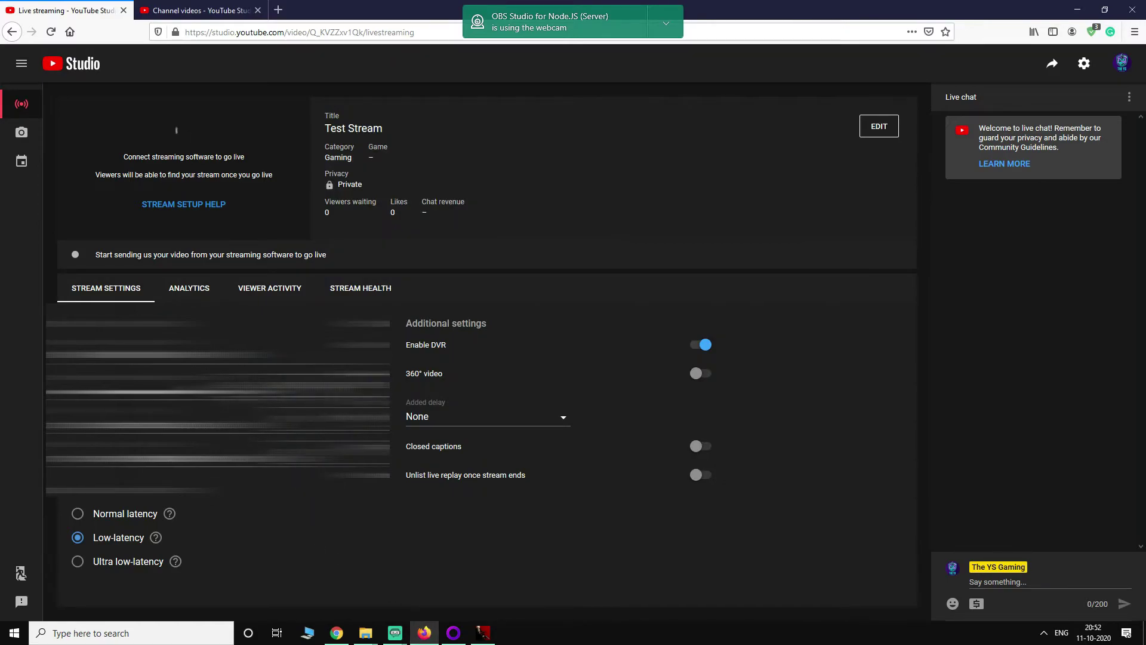
click(358, 385)
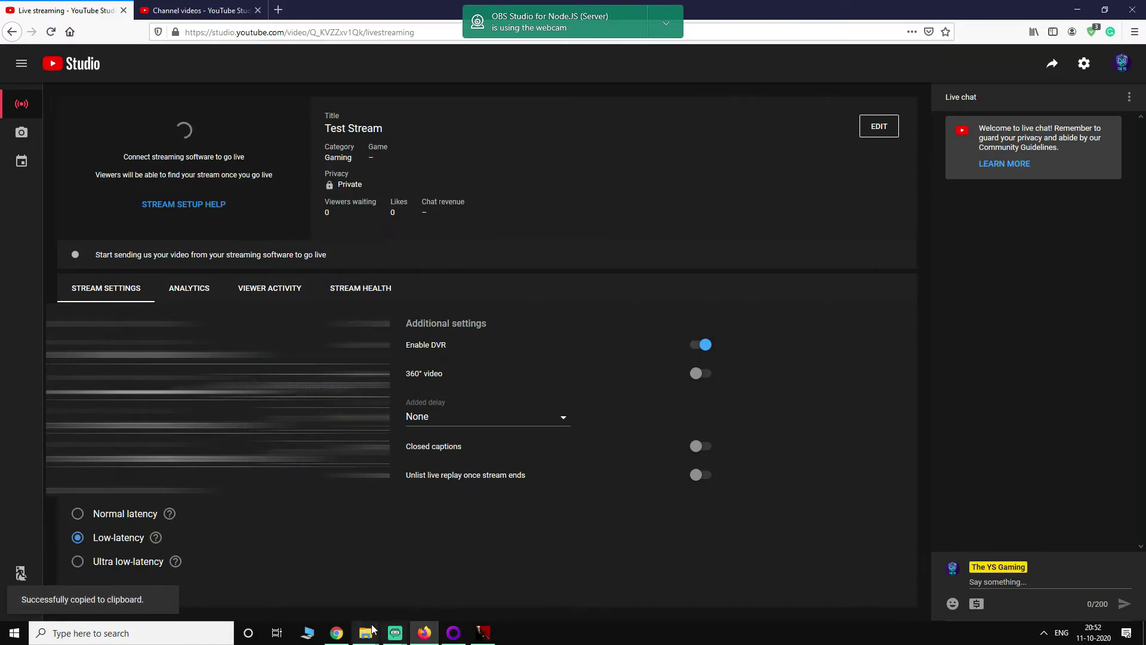
mouse_move(395, 632)
click(461, 578)
click(583, 384)
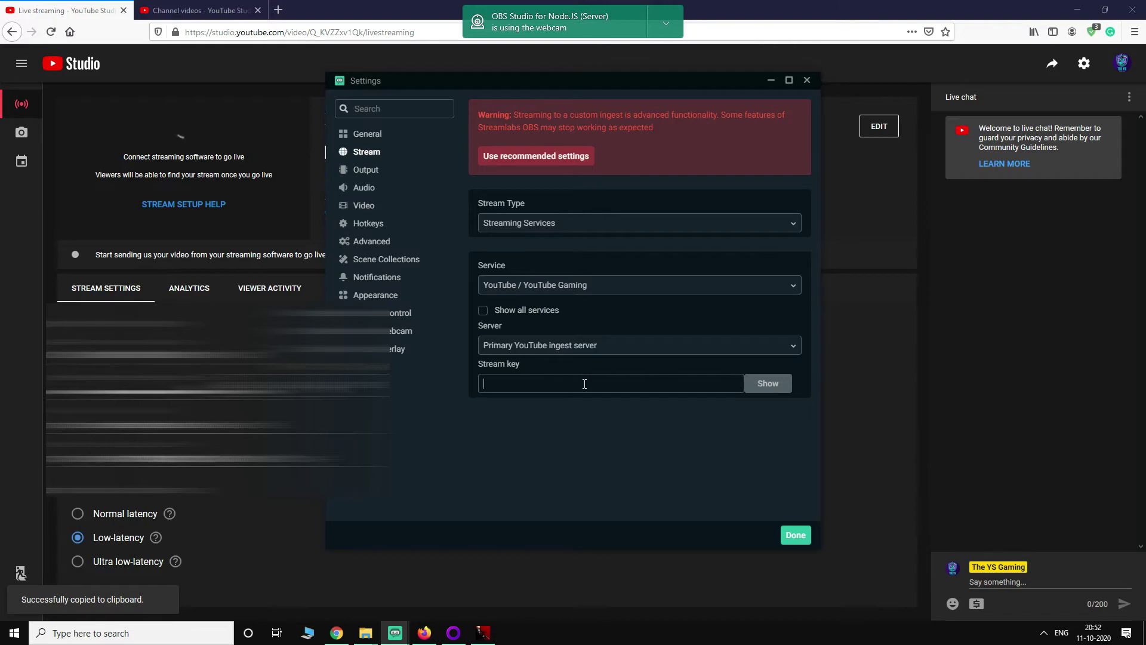
key(ctrl+v)
Step: Close Settings with Done and press Go Live to broadcast the Main scene
click(796, 535)
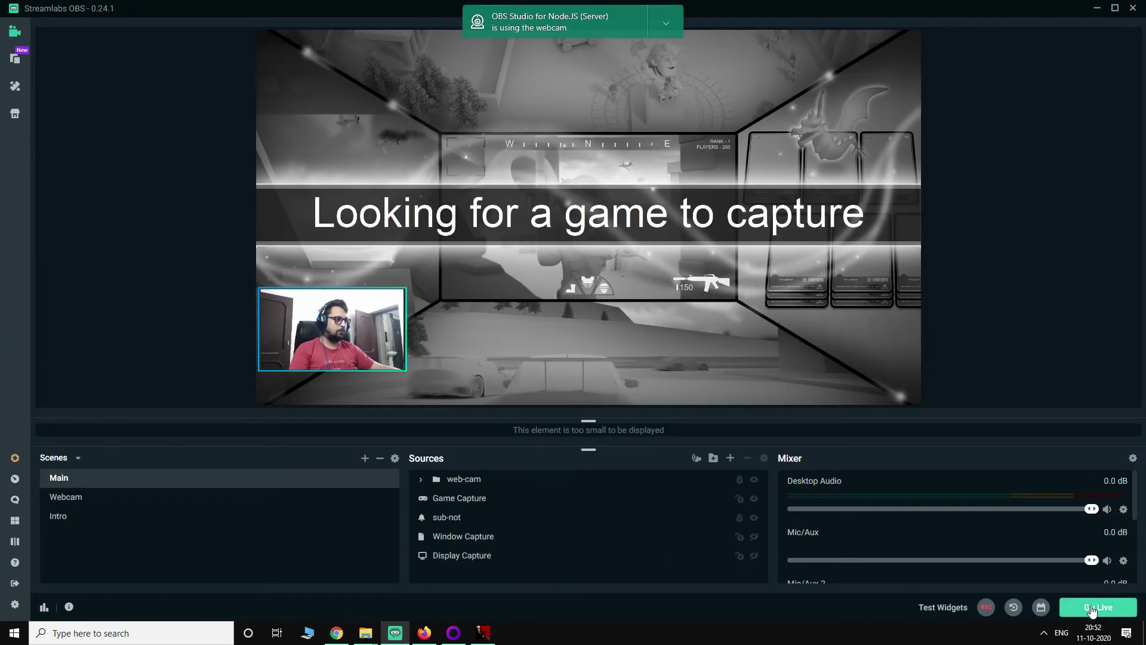
click(1091, 609)
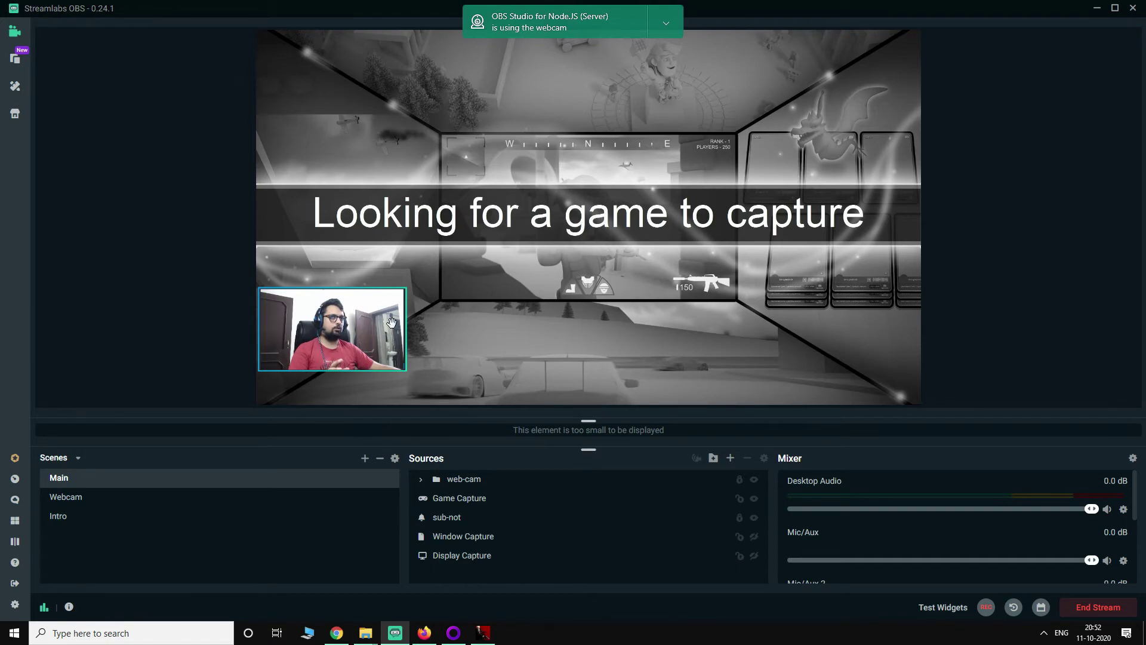
Step: Confirm in Studio's Stream Settings that Test Stream is LIVE with an excellent connection
click(424, 632)
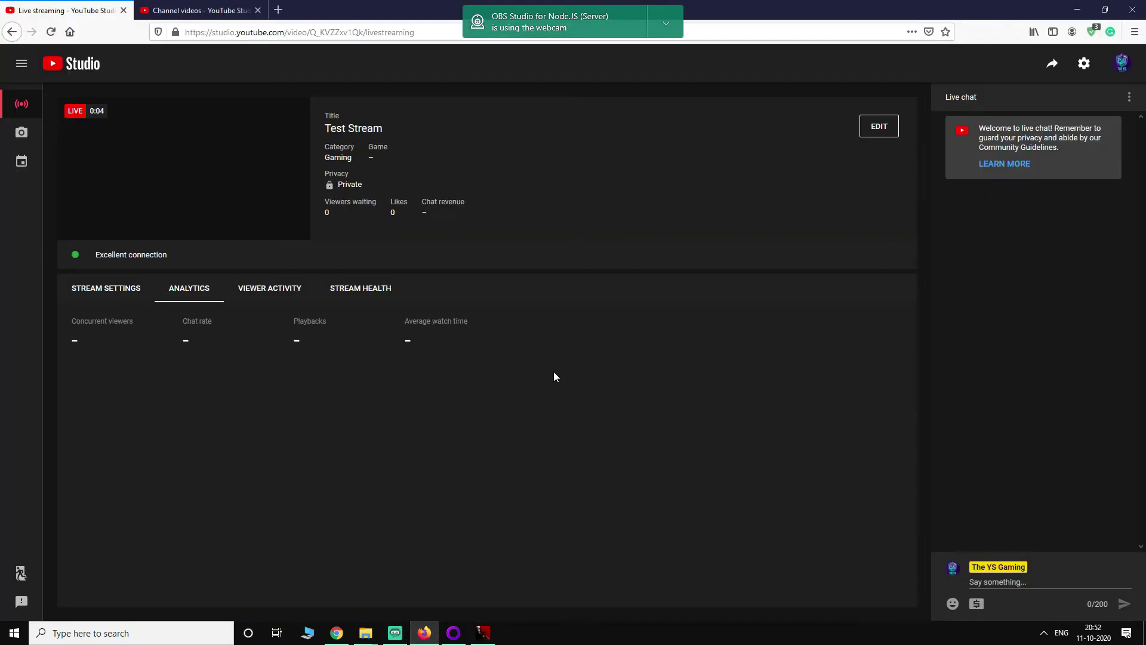
click(105, 288)
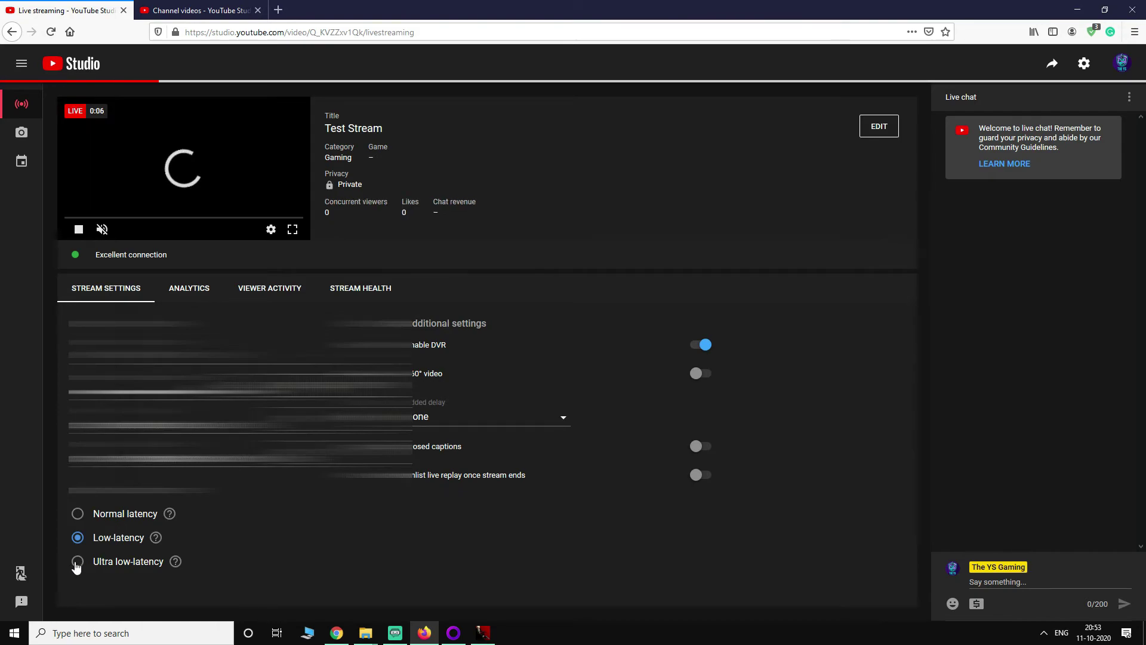